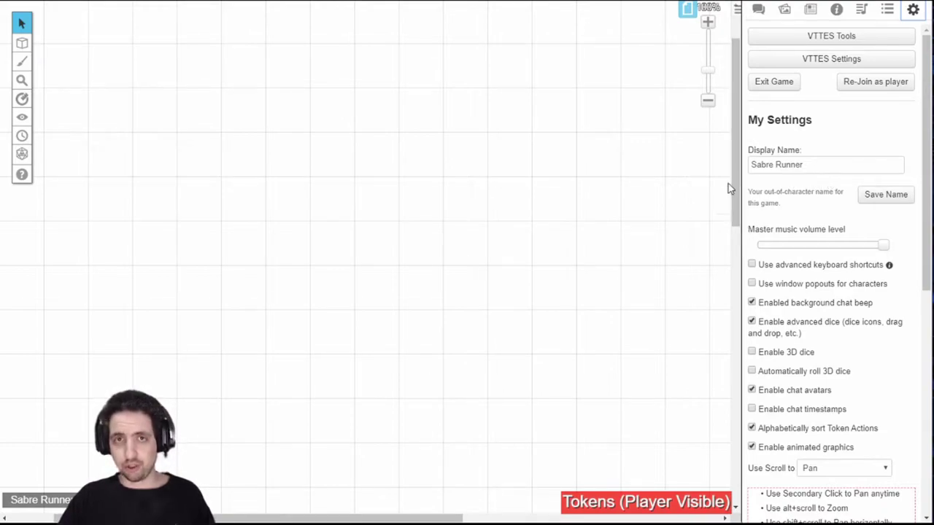
Set the display name to GM with the game master's first name in parentheses and save it.
triple_click(812, 164)
text(GM (Eran)
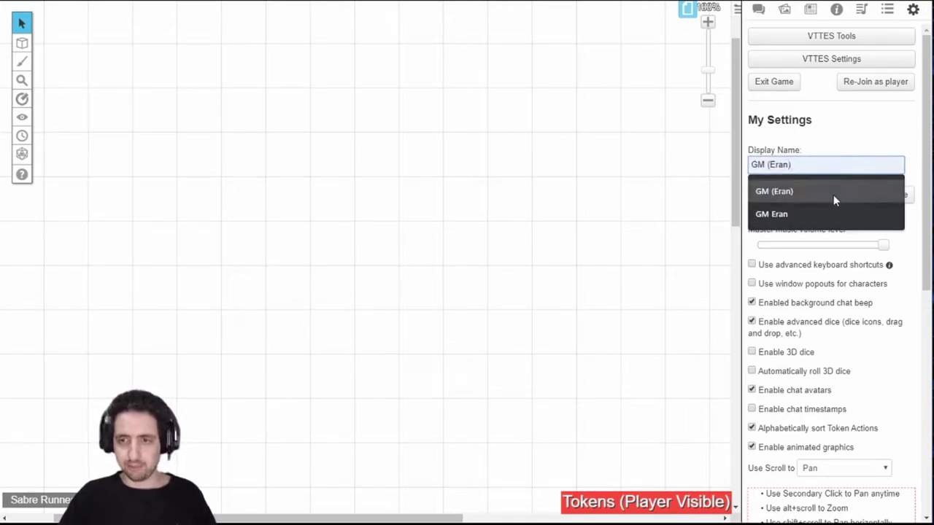
click(833, 195)
click(902, 202)
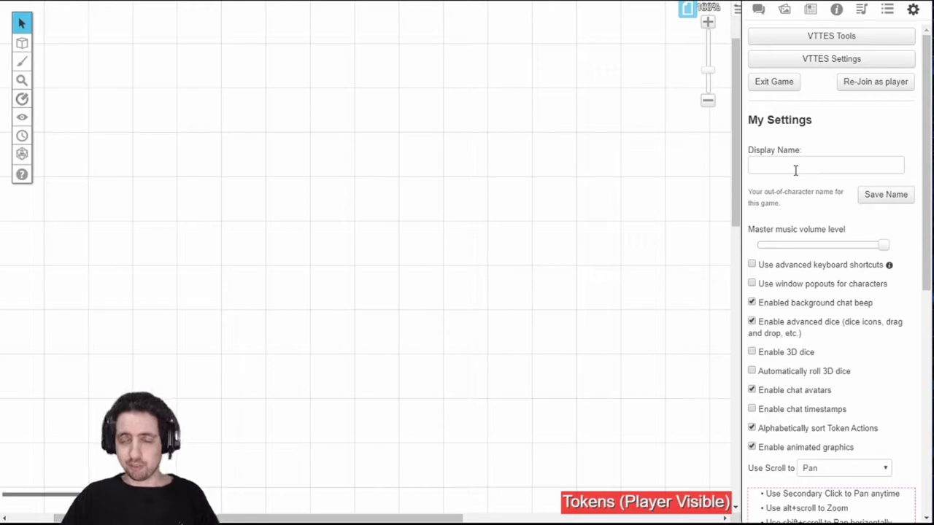
Set the display name to "Recompense (AC13 DC13 PP10)" and save it.
click(794, 170)
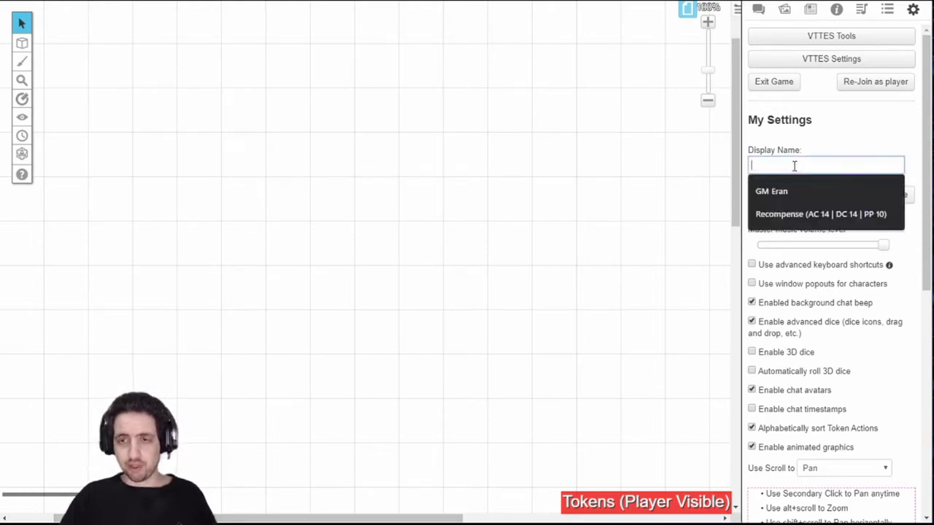
key(Down)
key(Return)
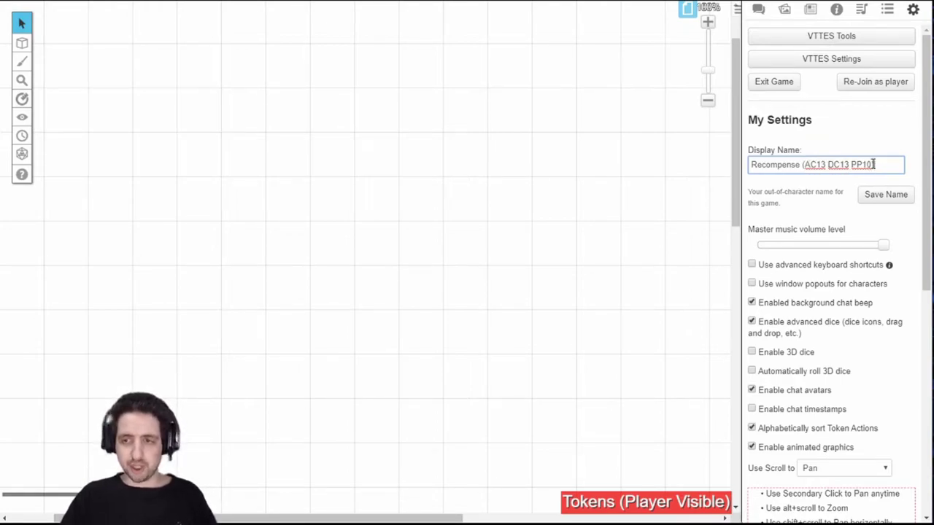
click(831, 140)
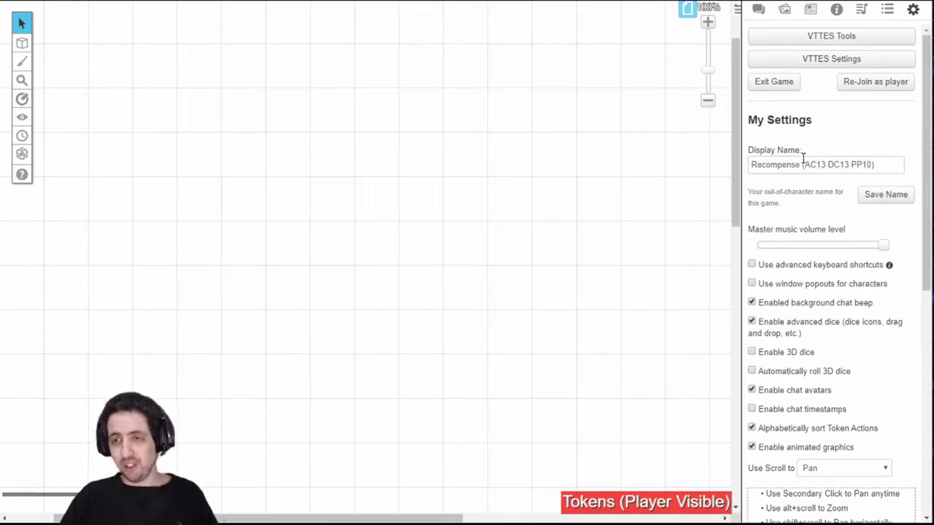
click(899, 199)
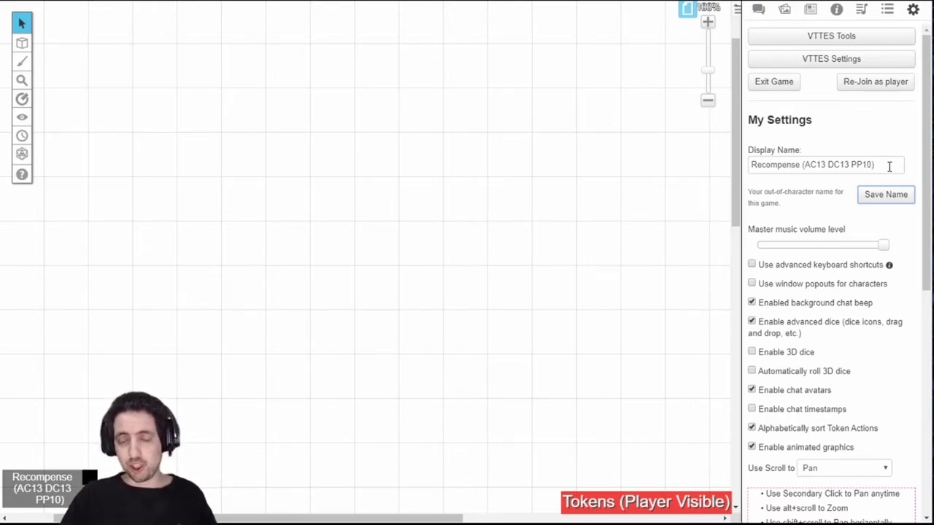
Change the display name to GM followed by the game master's first name, without parentheses, and save it.
click(888, 164)
text(Era)
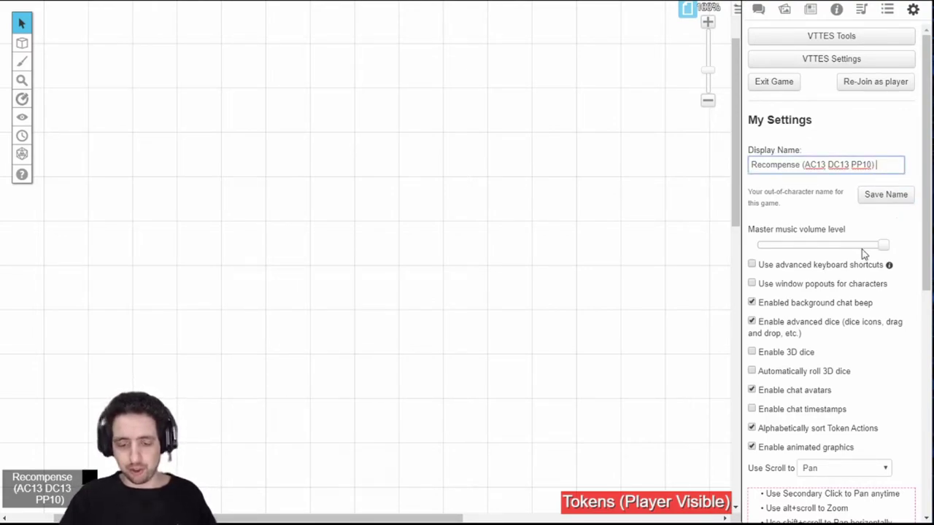
text(n)
key(Return)
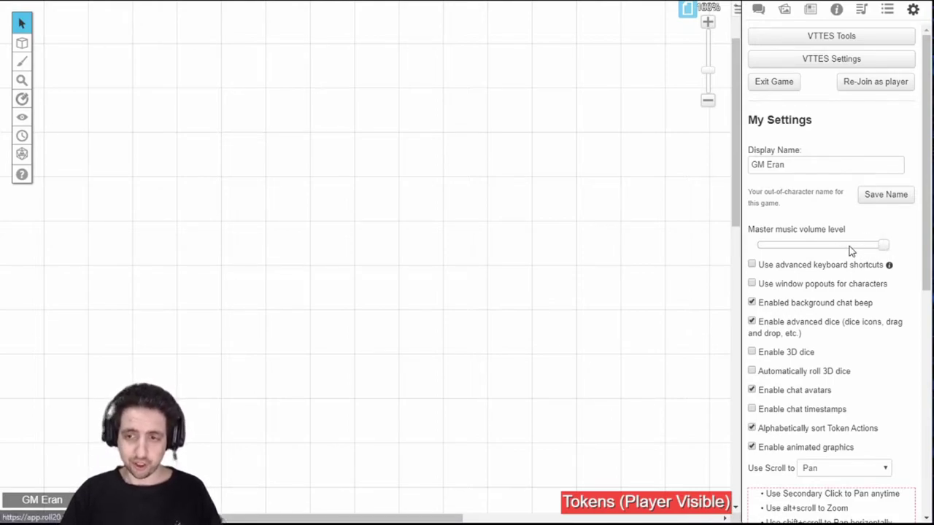
Enable advanced keyboard shortcuts and chat timestamps, and turn off alphabetical sorting of token actions.
click(752, 265)
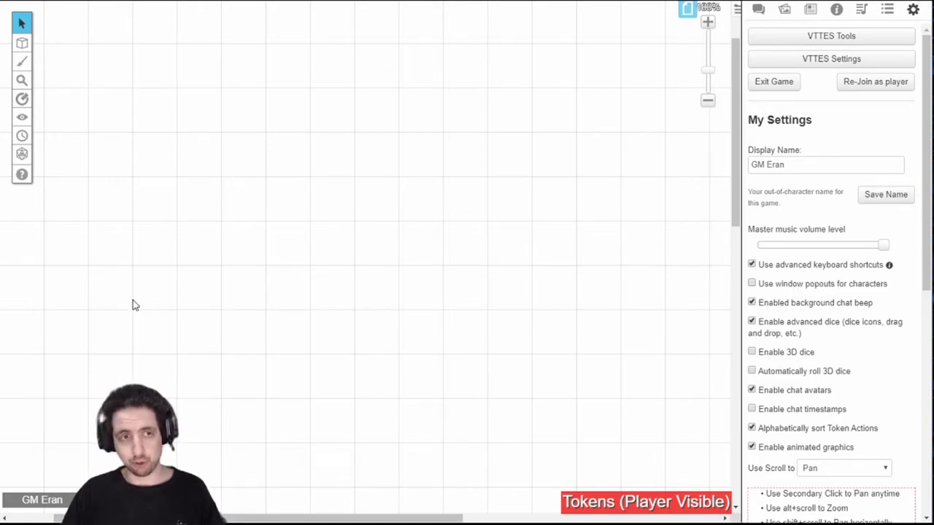
scroll(776, 219, down, 1)
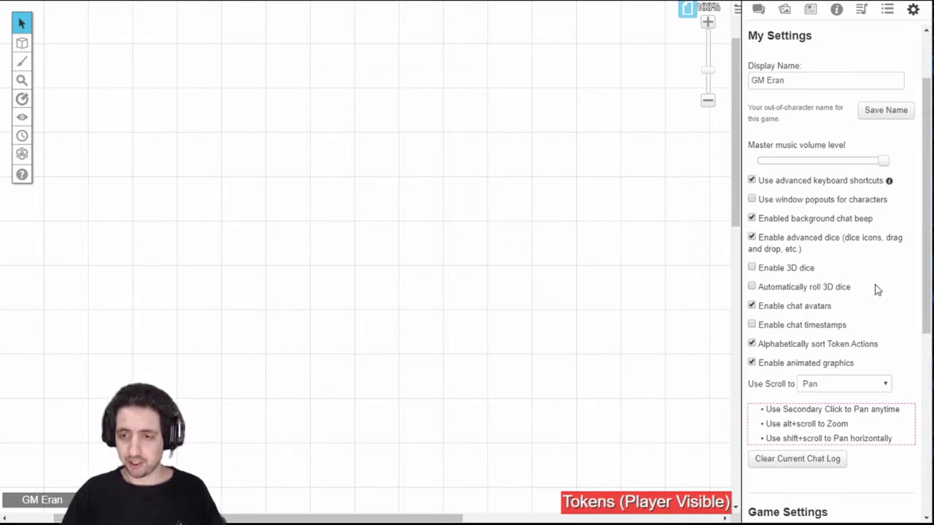
click(752, 326)
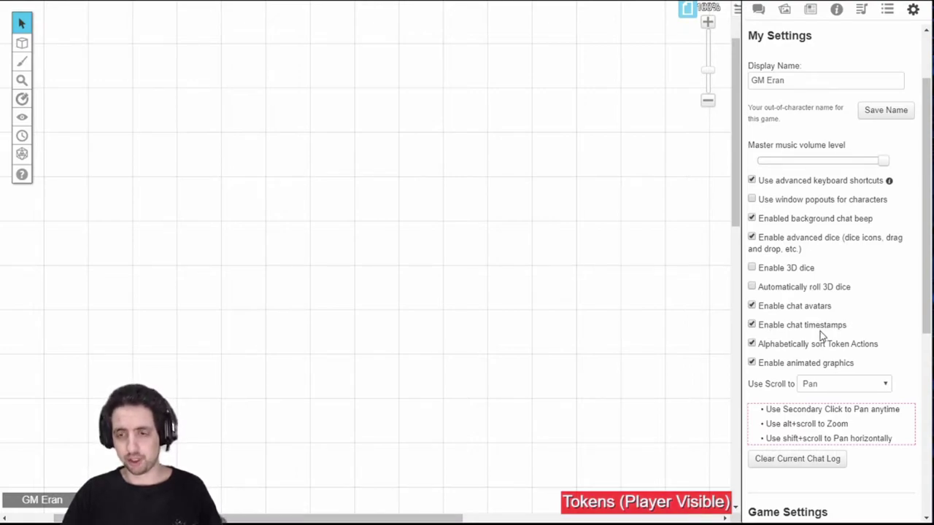
click(751, 345)
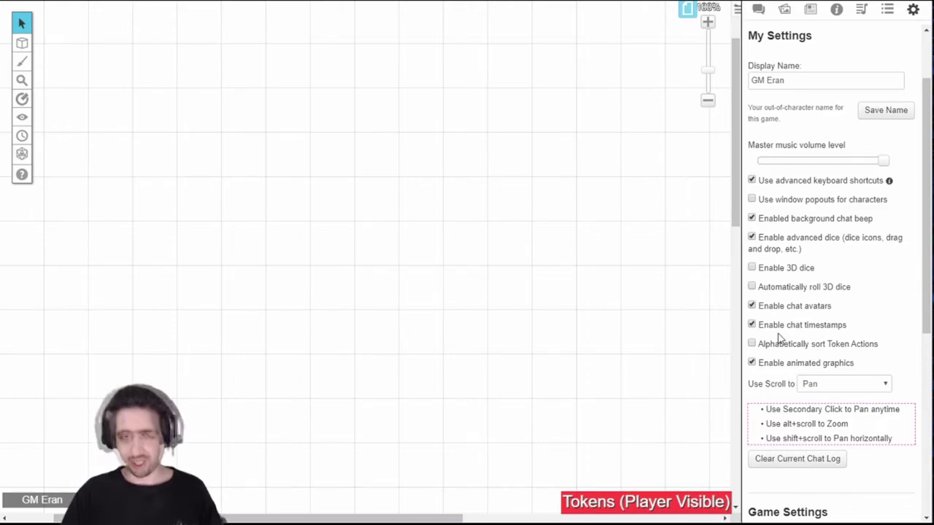
Check the options for what scrolling does, keep Pan, and try panning and zooming the tabletop.
scroll(779, 338, down, 1)
click(818, 300)
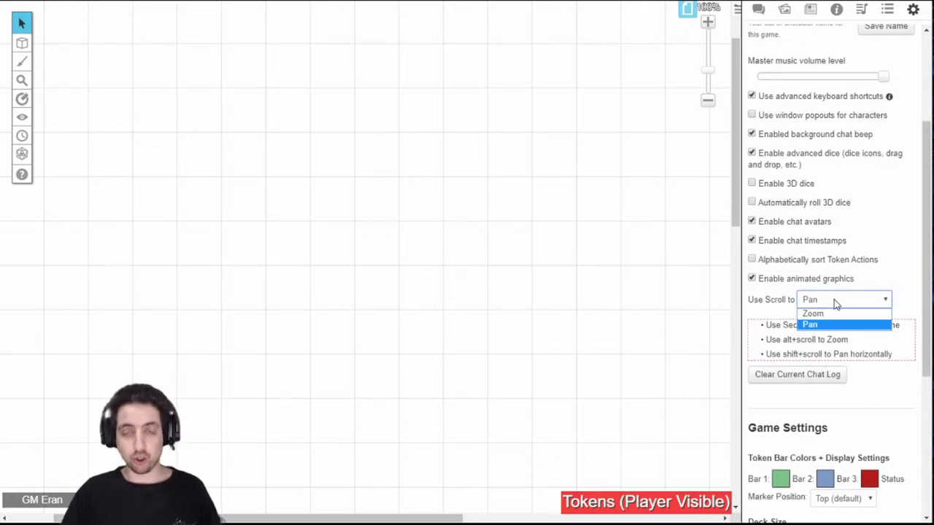
click(837, 303)
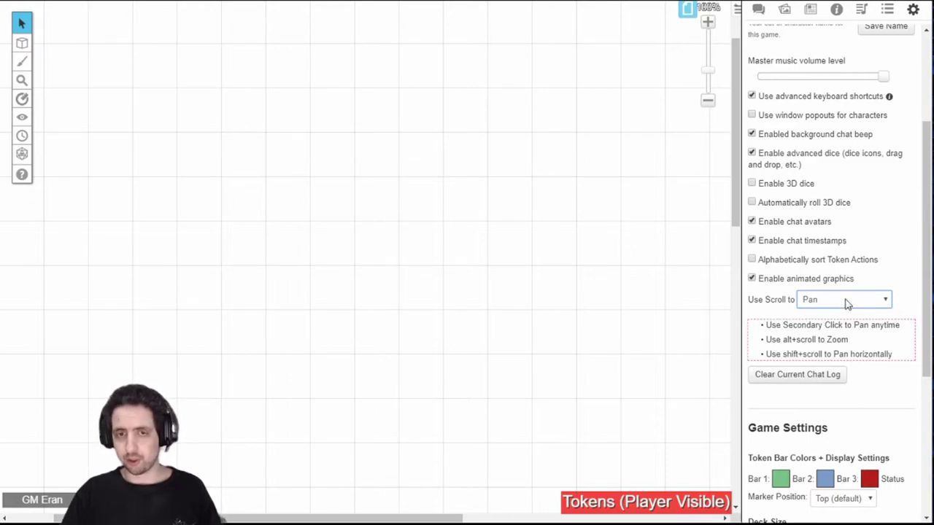
scroll(421, 174, up, 3)
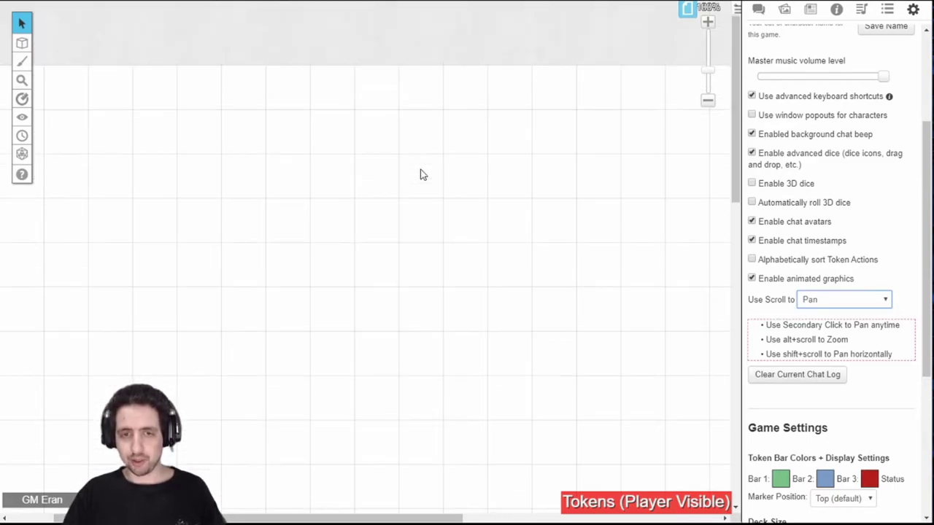
scroll(421, 174, down, 3)
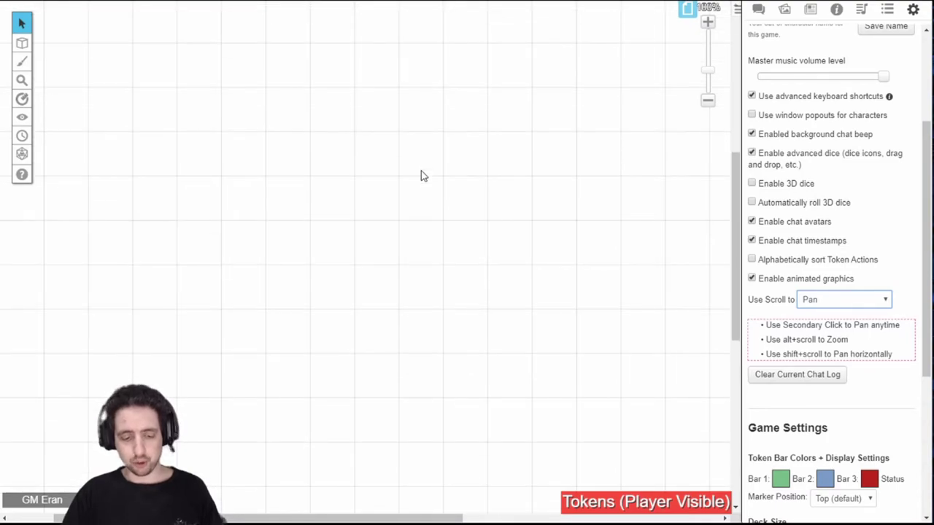
scroll(421, 176, right, 5)
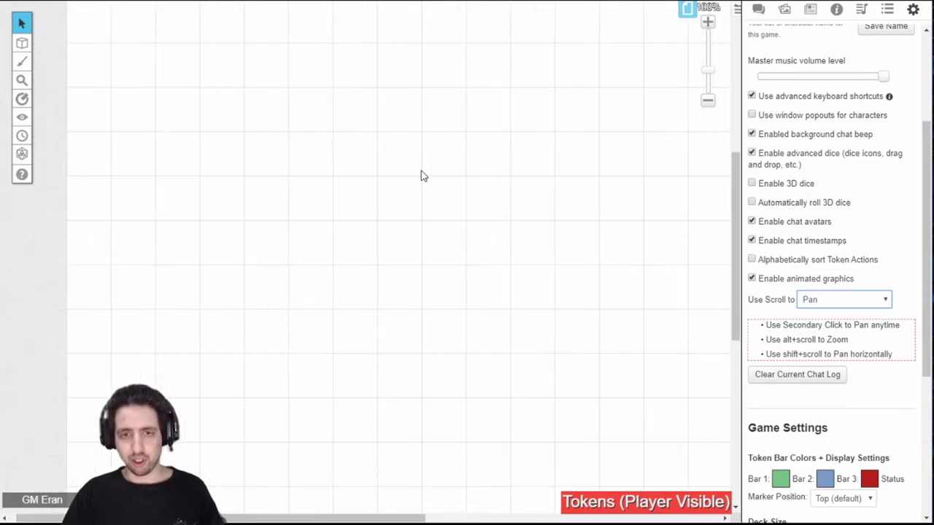
scroll(421, 176, up, 2)
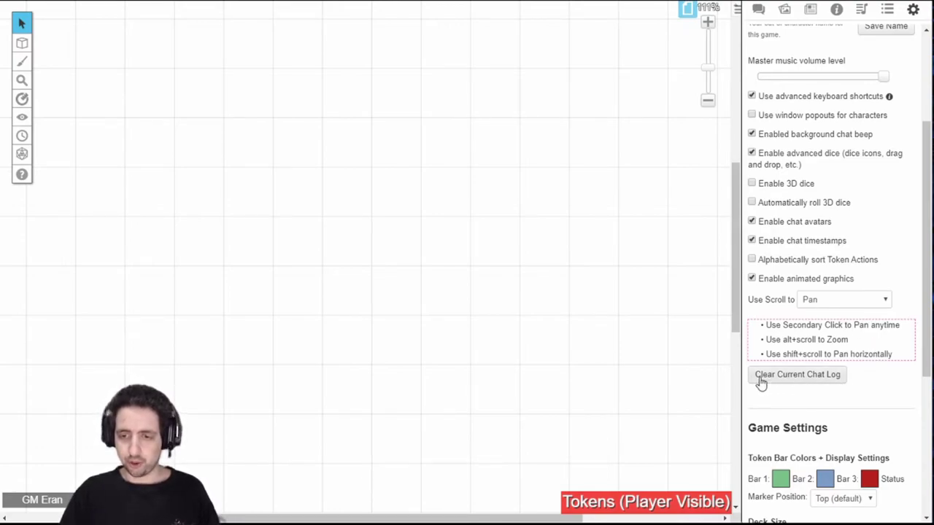
Clear the current chat log, check the chat, and return to the settings.
click(786, 376)
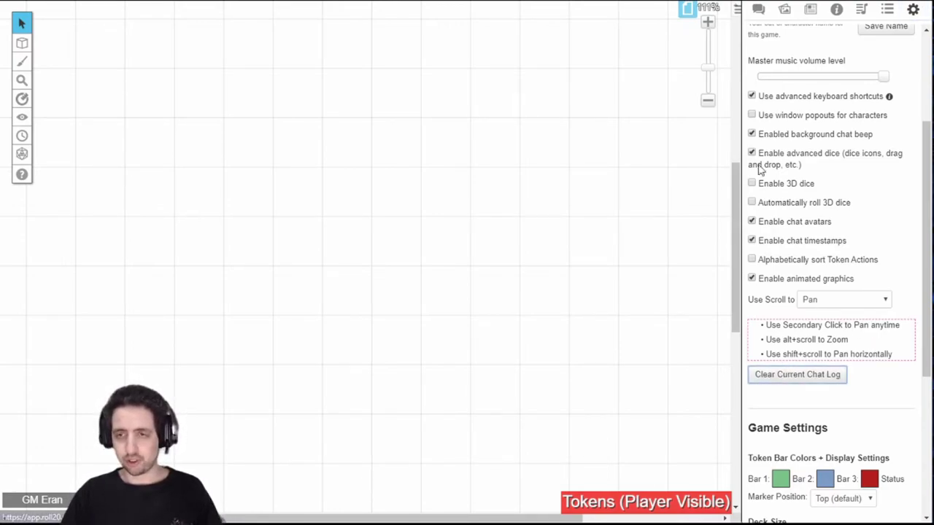
click(758, 11)
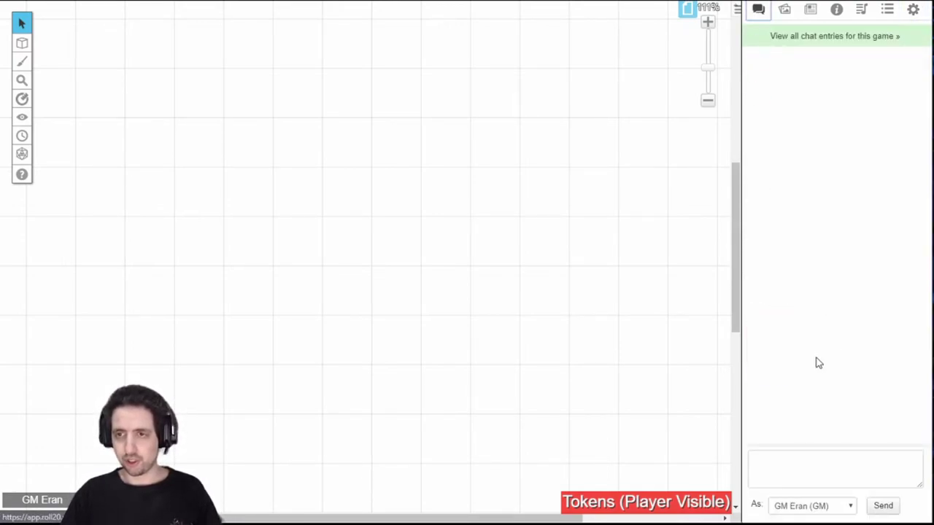
click(912, 9)
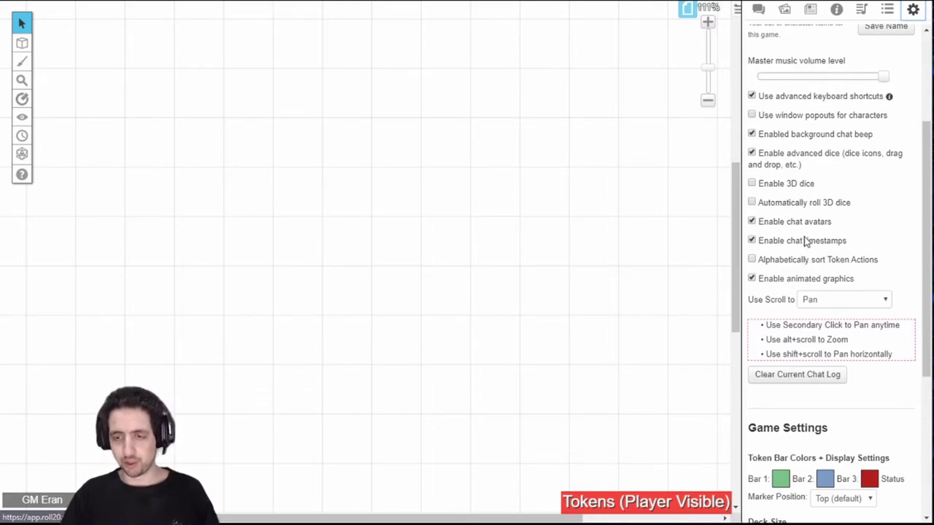
Set the token status marker position to Left in the game settings.
scroll(832, 270, down, 3)
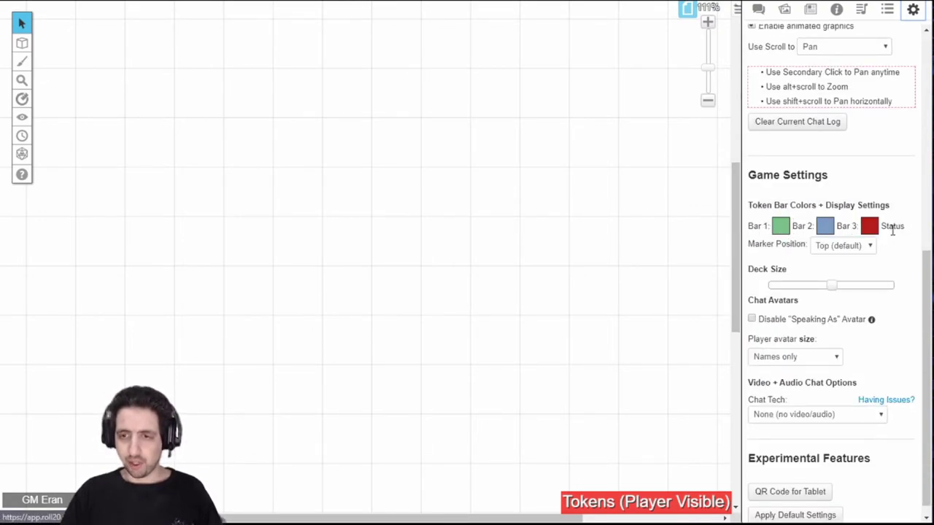
click(857, 246)
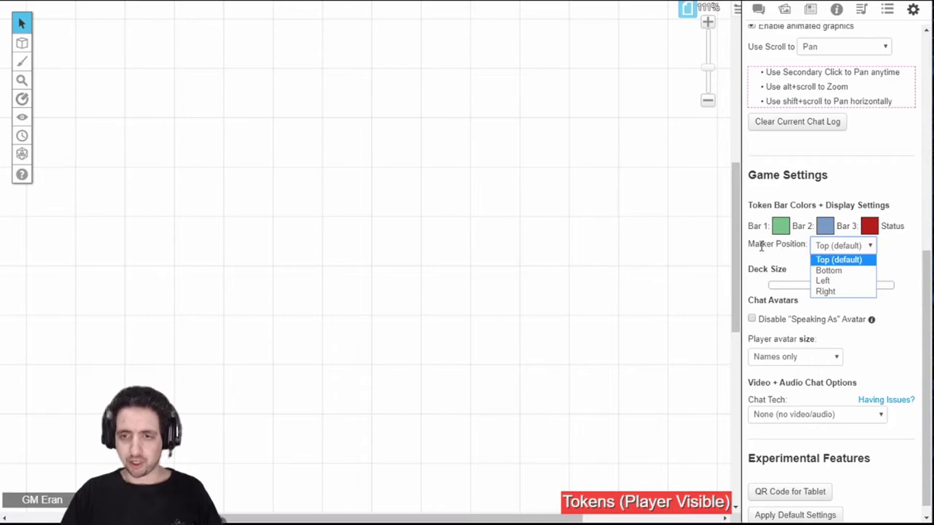
click(827, 280)
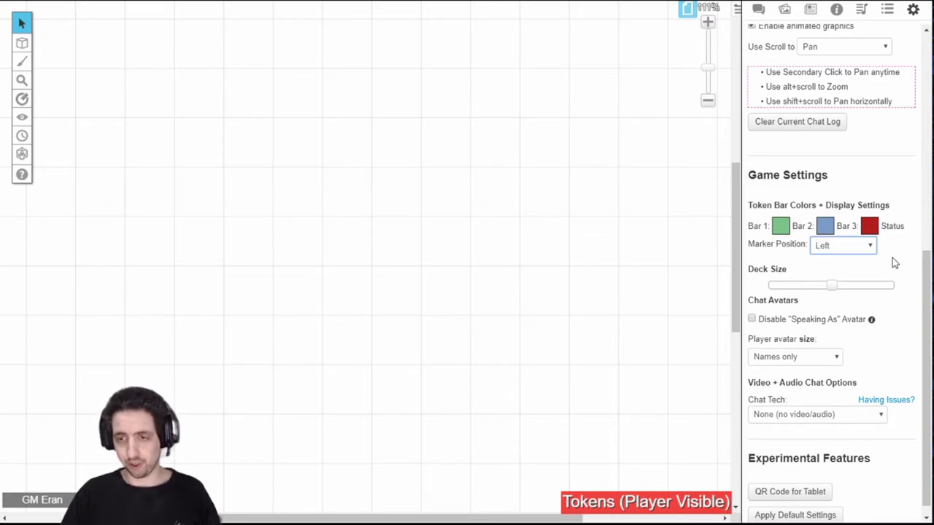
Set the player avatar size to Large.
scroll(798, 343, down, 1)
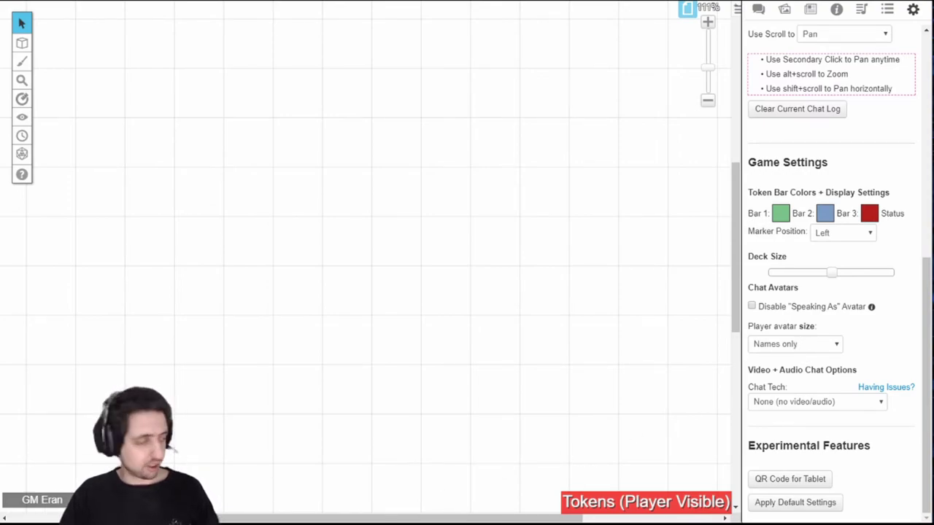
click(796, 344)
click(781, 357)
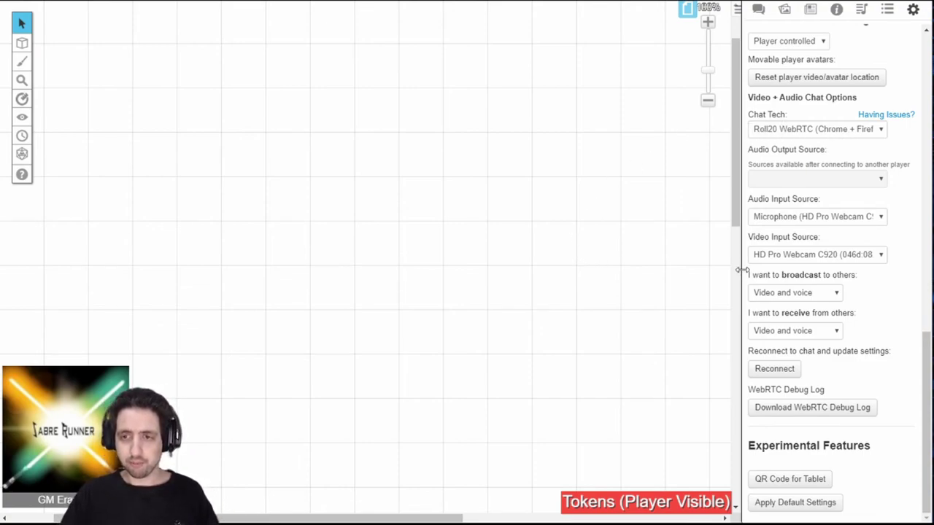
Choose the Logitech G933 microphone as audio input, set both broadcasting and receiving to Video only, and reconnect to chat.
click(808, 209)
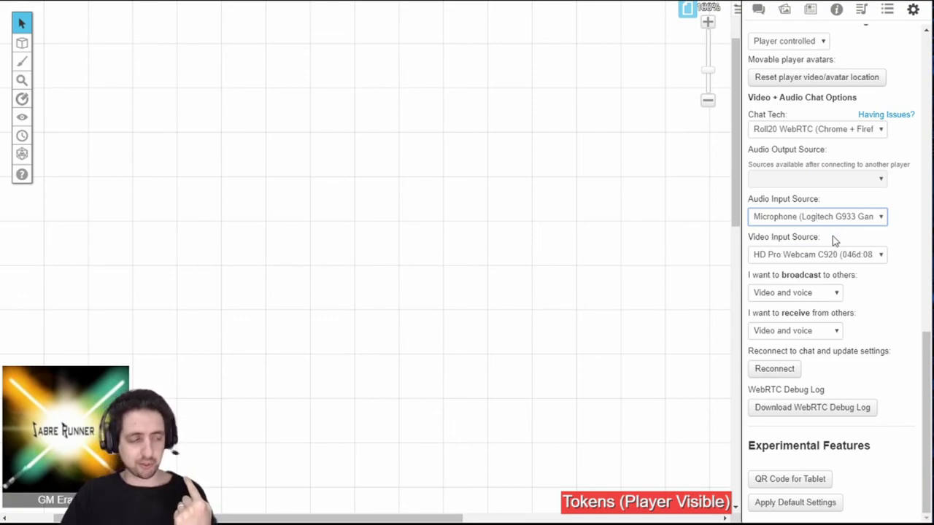
click(792, 294)
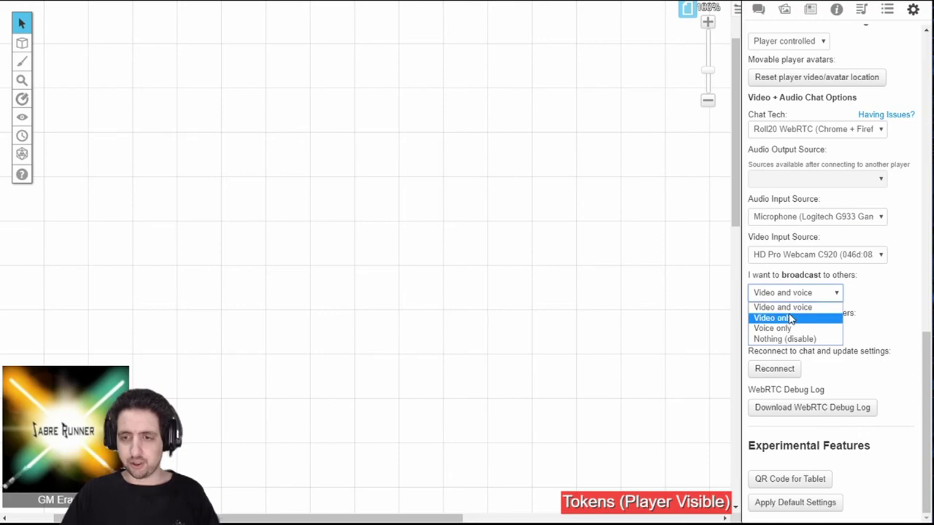
click(792, 319)
click(809, 332)
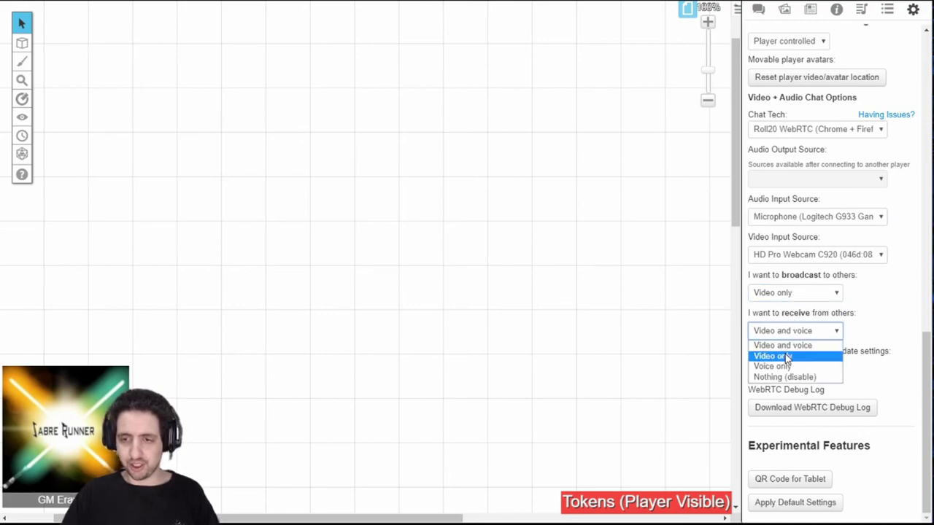
click(784, 355)
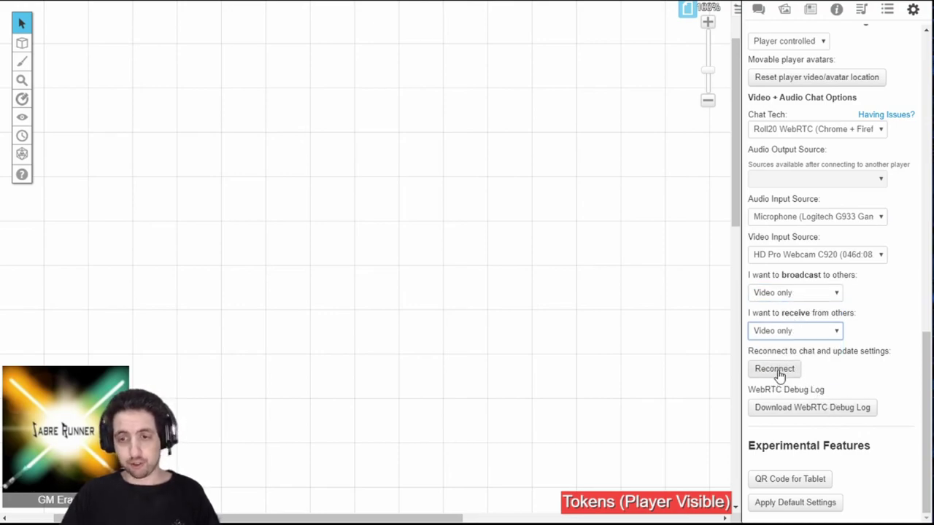
click(775, 374)
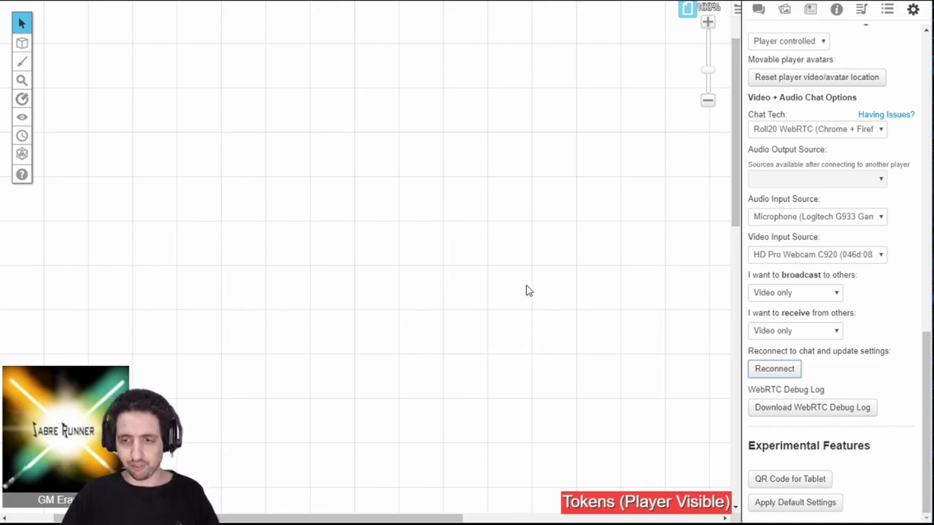
Set the chat technology to None (no video/audio) and the player avatar size to Names only.
click(809, 132)
click(820, 129)
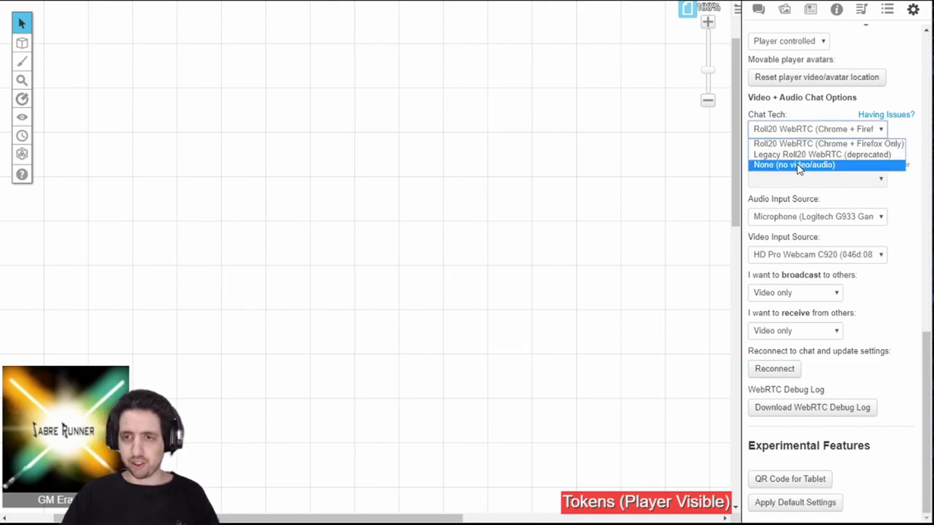
click(798, 167)
click(803, 344)
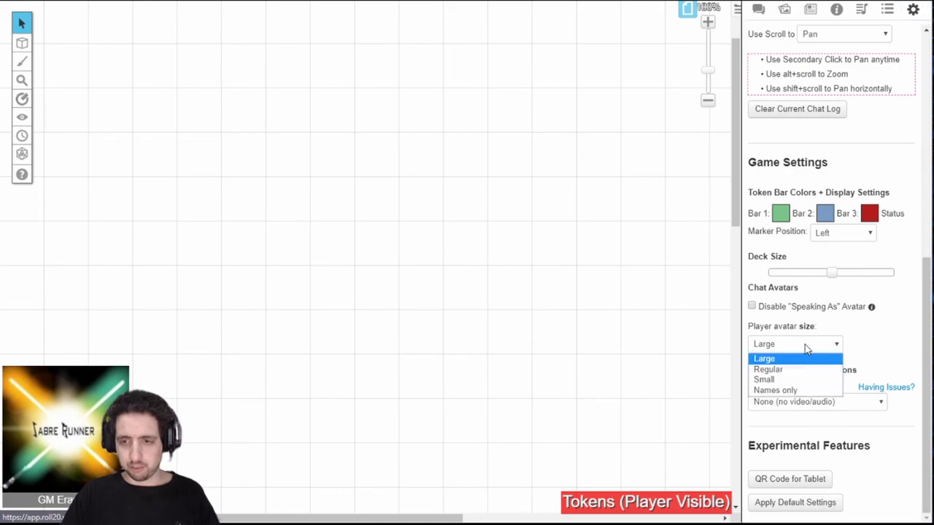
click(797, 391)
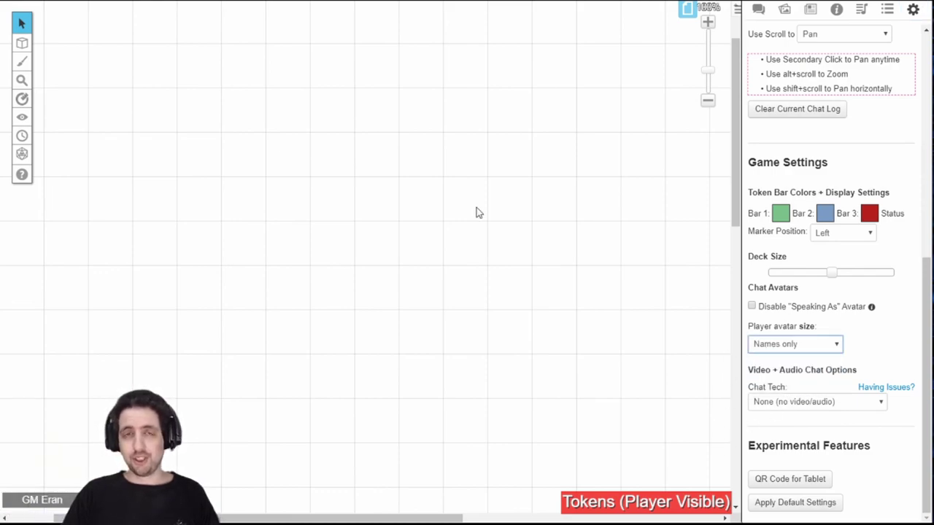